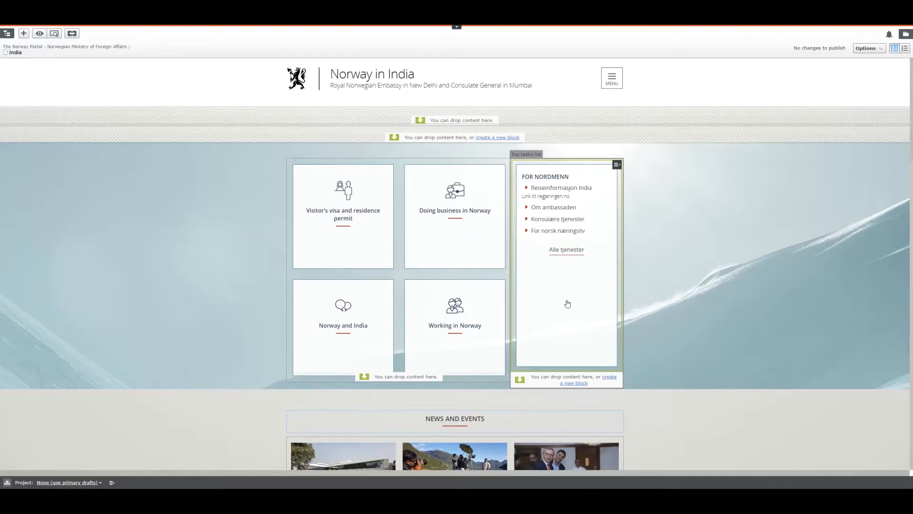
- Remove the article about Delhi's top chefs and Norwegian seafood from the News, events and statements area
scroll(568, 303, down, 6)
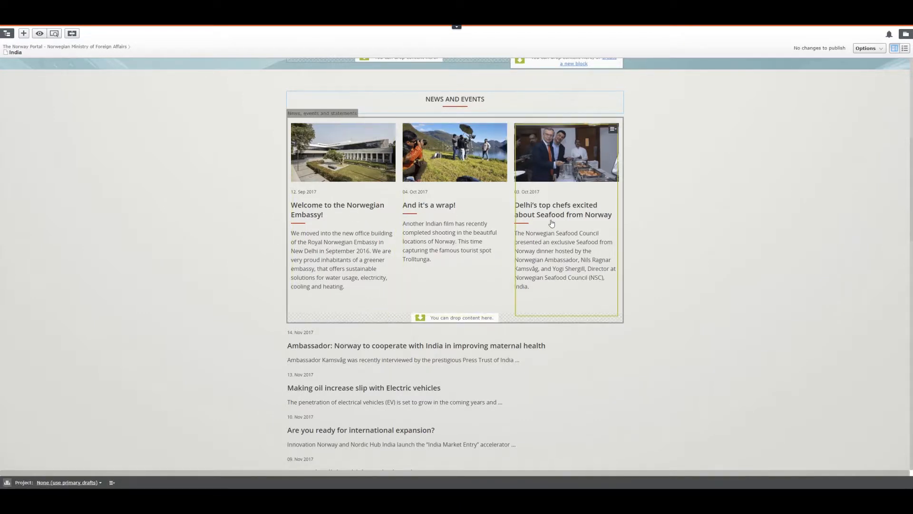
scroll(551, 223, up, 1)
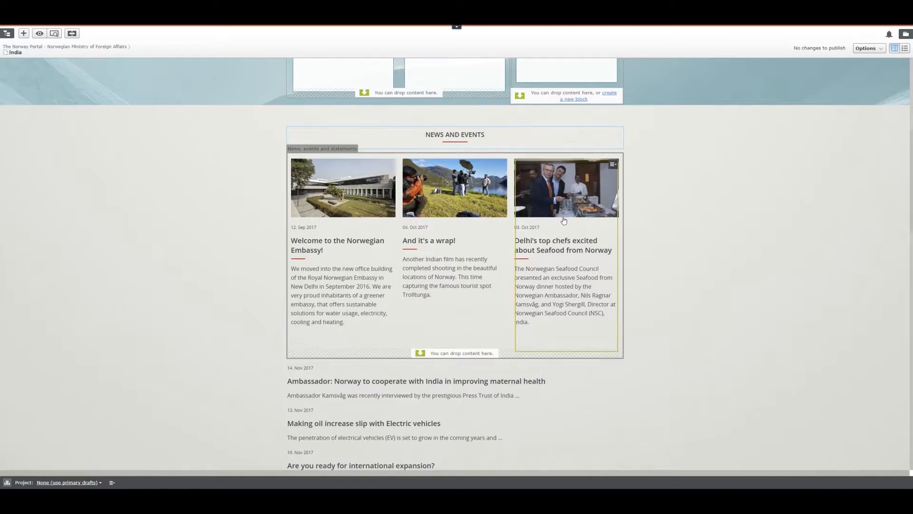
click(614, 166)
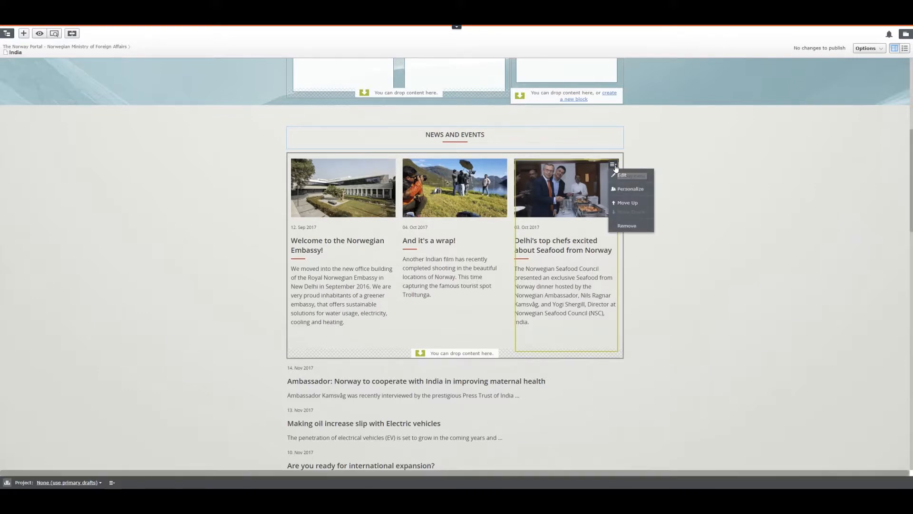
click(623, 226)
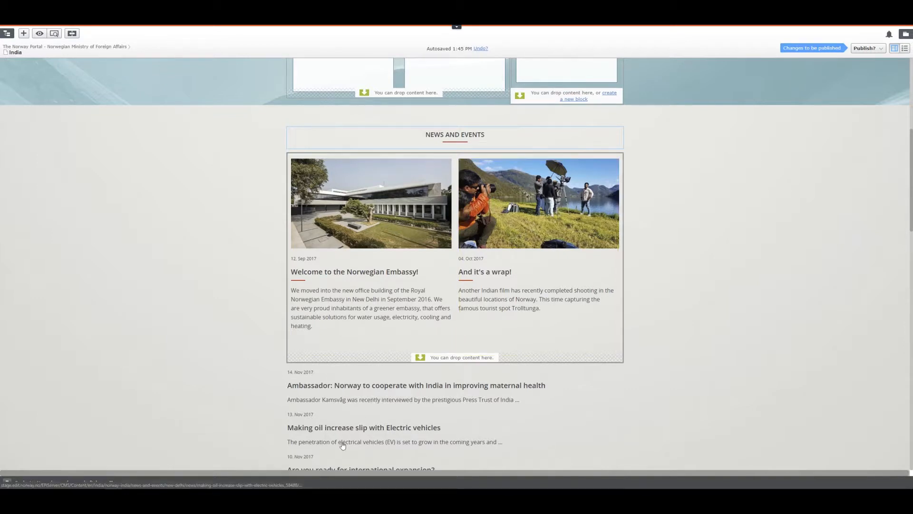
- Review the automatic news list below the featured articles and open the News and events heading for editing, closing it unchanged
scroll(342, 446, down, 2)
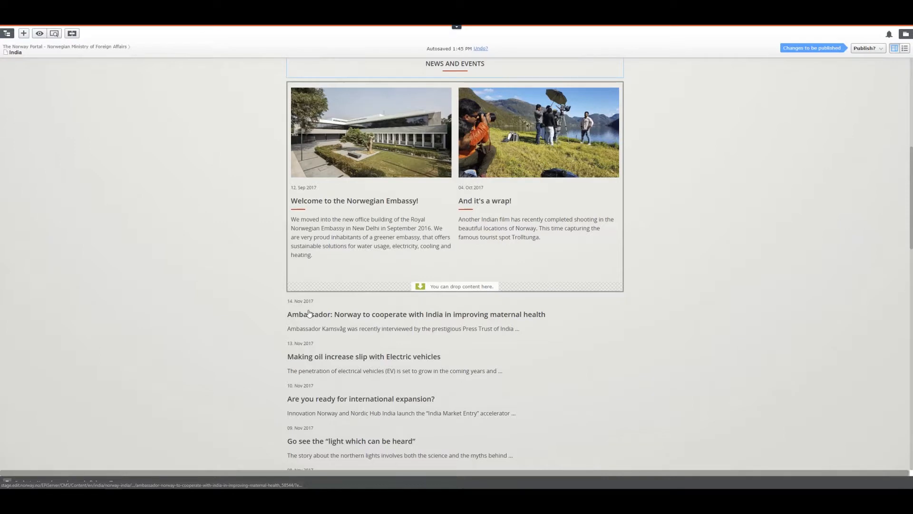
scroll(309, 313, down, 2)
scroll(310, 313, down, 5)
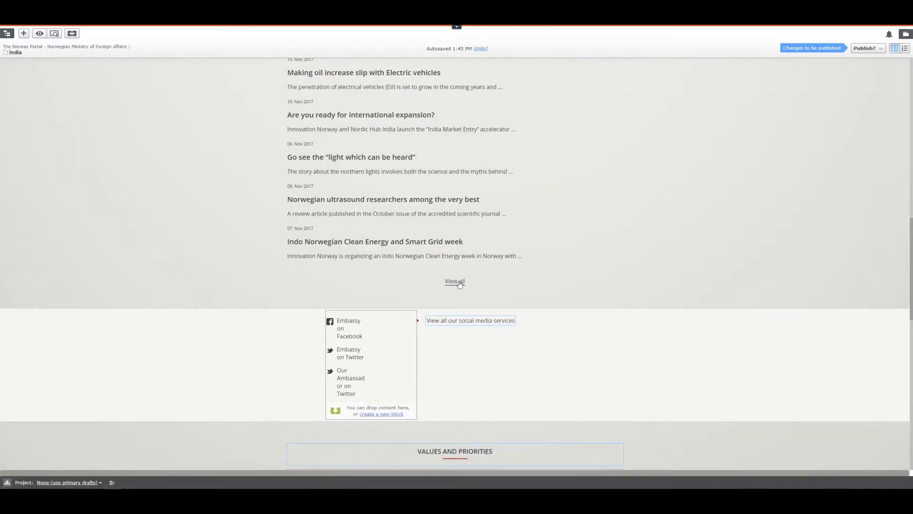
scroll(455, 285, up, 9)
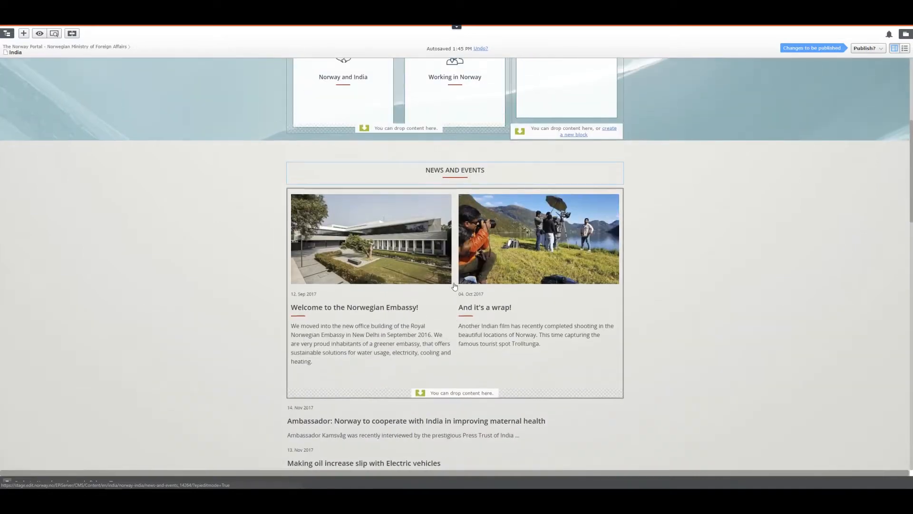
click(450, 176)
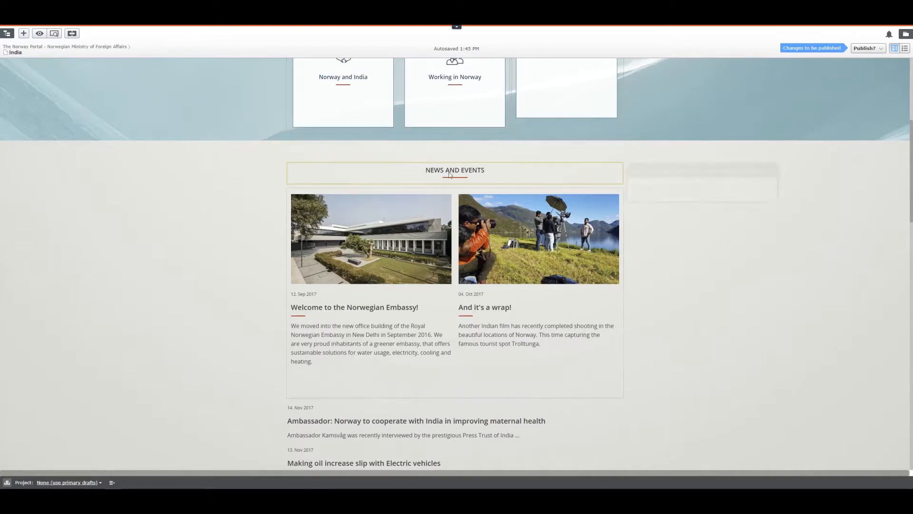
click(772, 171)
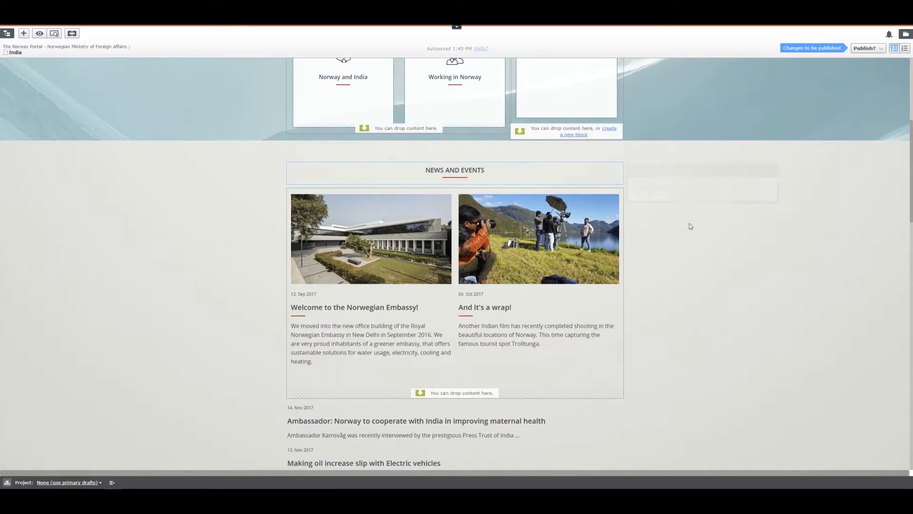
- Clear the Social media page from the link to the social media list page and publish the changes
scroll(686, 231, down, 7)
scroll(687, 231, down, 4)
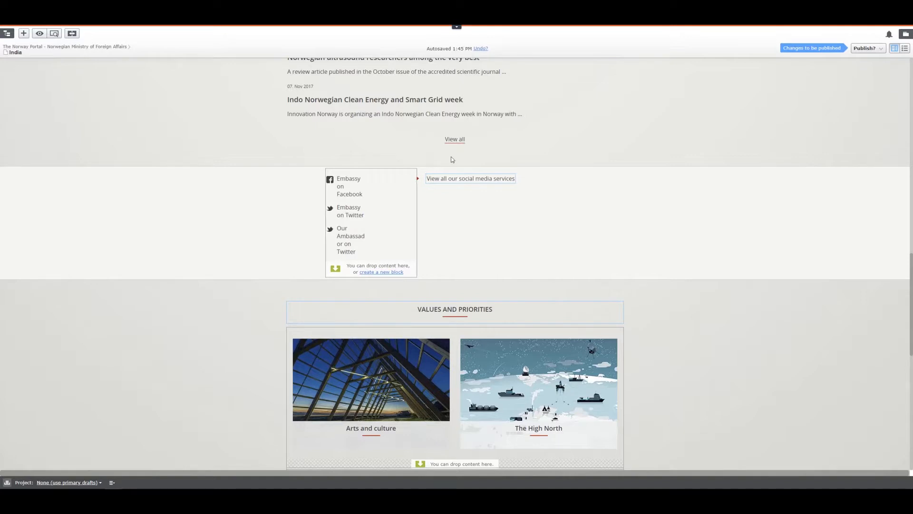
click(455, 179)
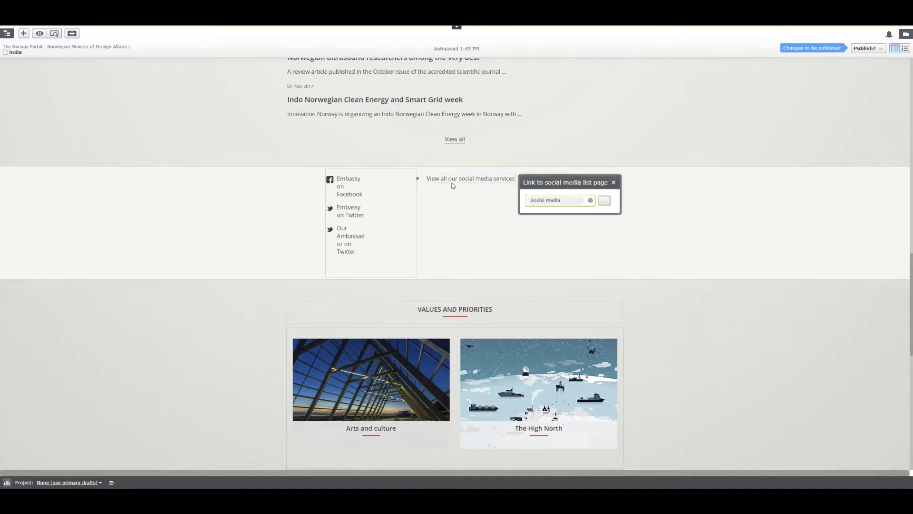
click(591, 201)
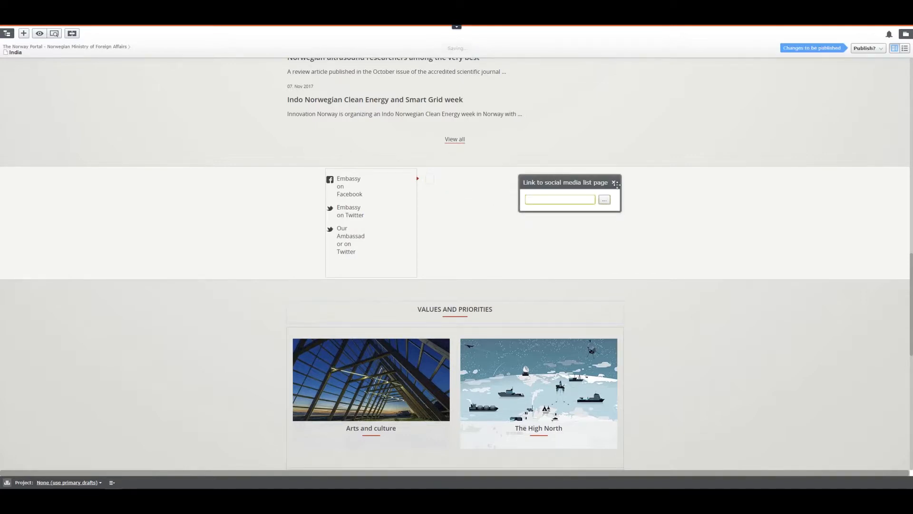
click(614, 183)
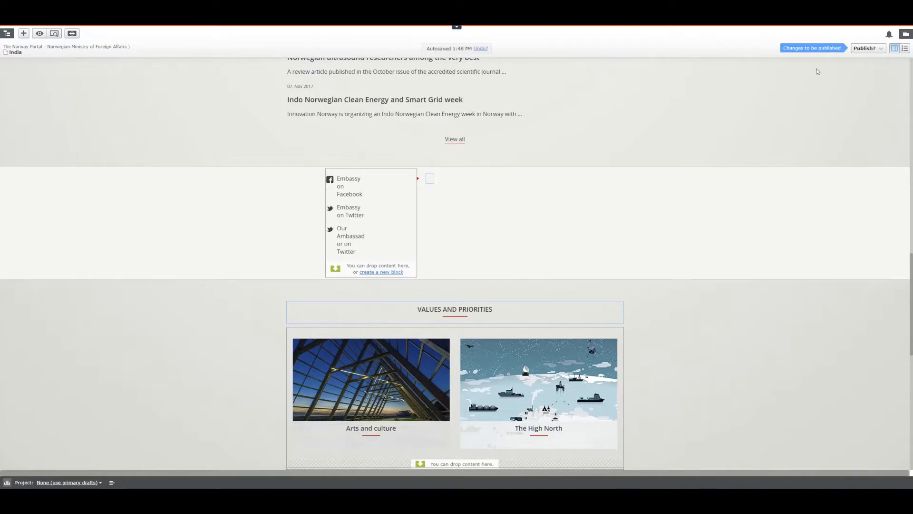
click(813, 48)
click(823, 82)
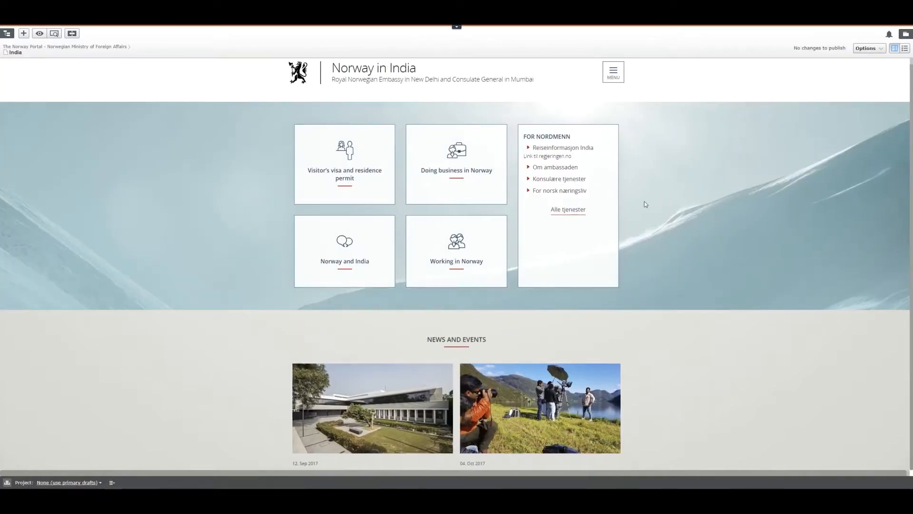
- Check the page selection of the link to the social media list page in the published version
scroll(645, 204, down, 10)
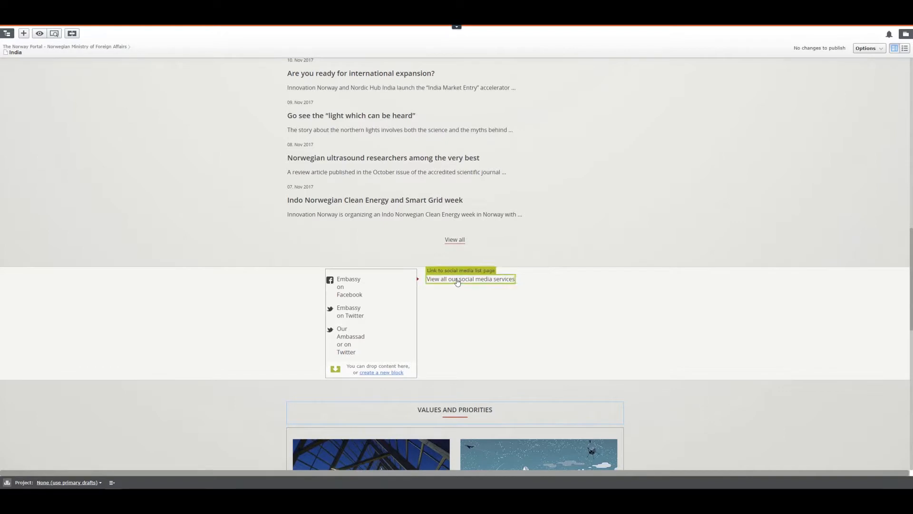
click(457, 282)
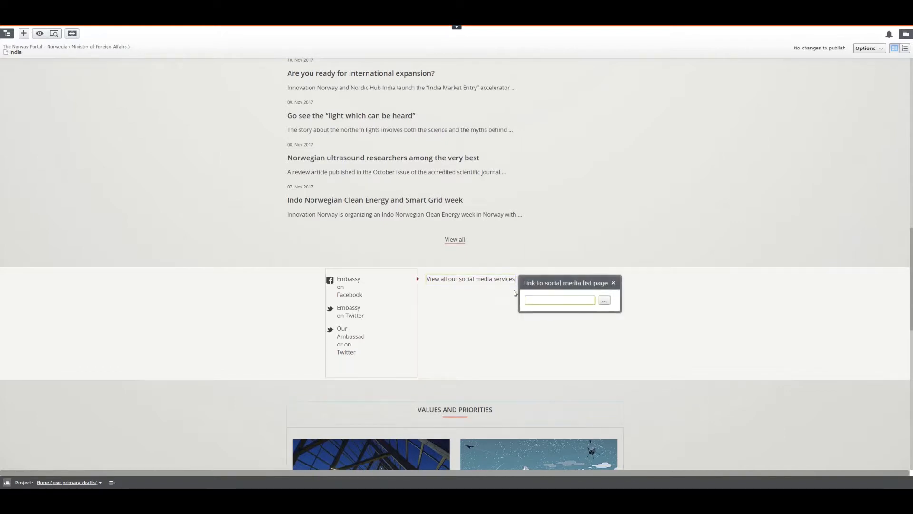
click(614, 283)
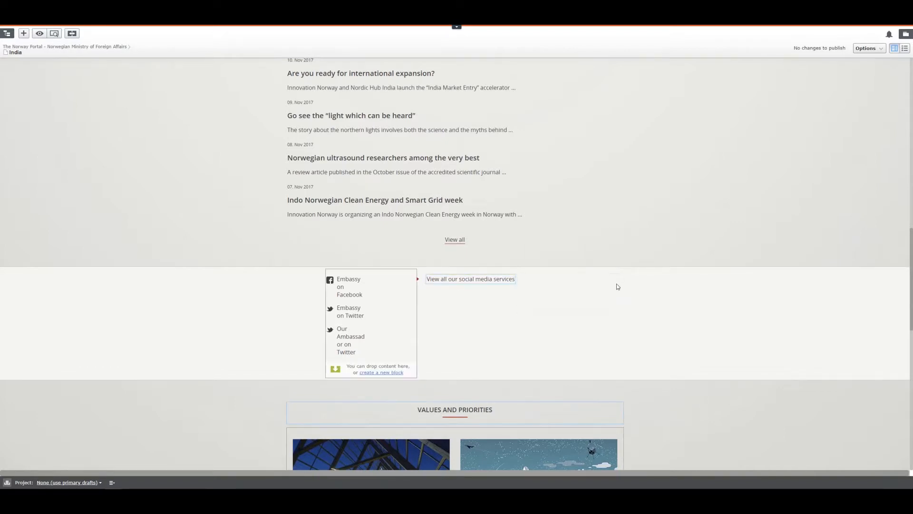
- Preview the front page to examine its social media row, and return to editing
click(54, 33)
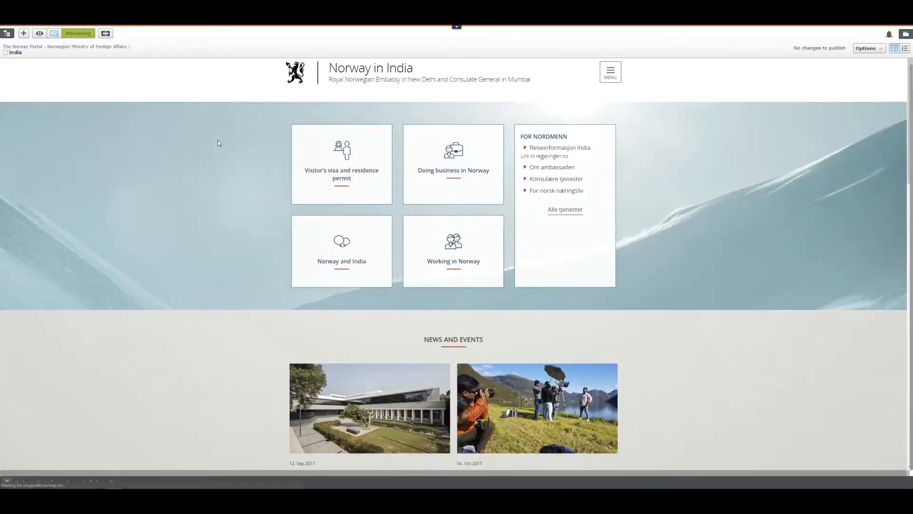
scroll(534, 329, down, 10)
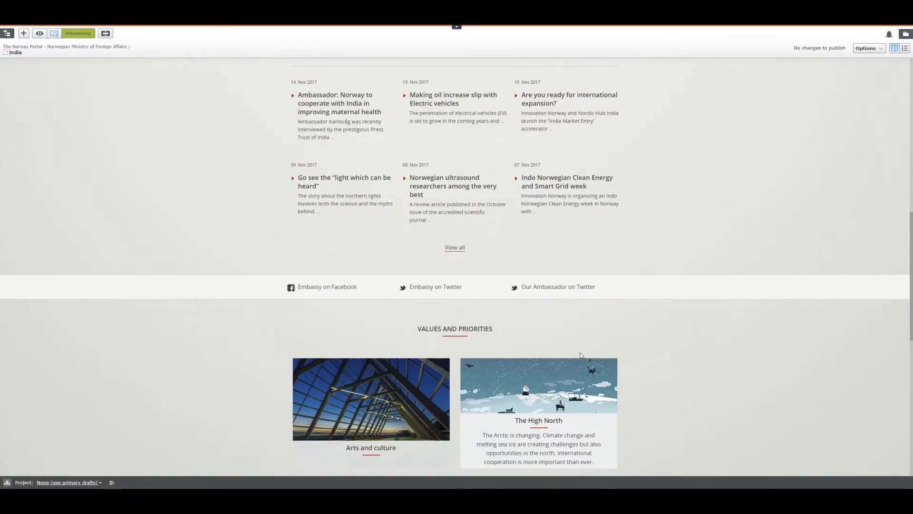
click(53, 34)
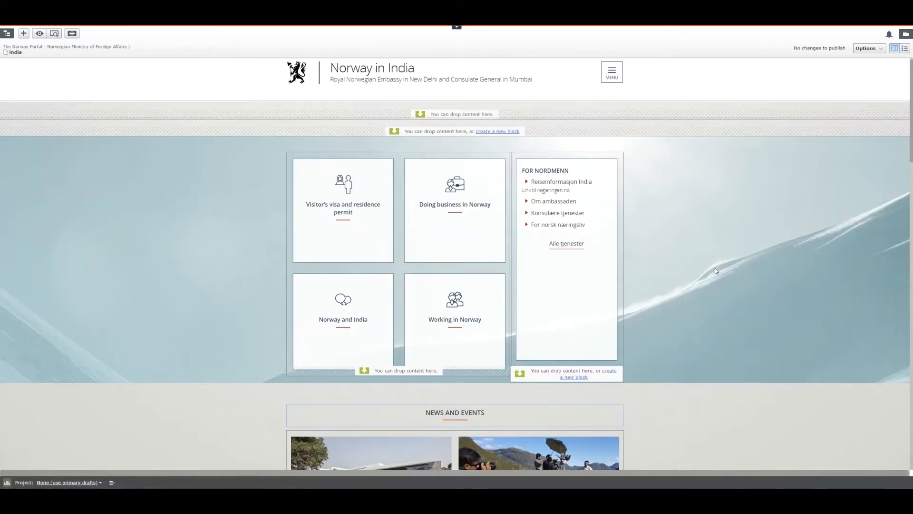
- Replace The High North in the first themes row with Peace, stability and security from the second row
scroll(715, 268, down, 10)
scroll(714, 263, down, 8)
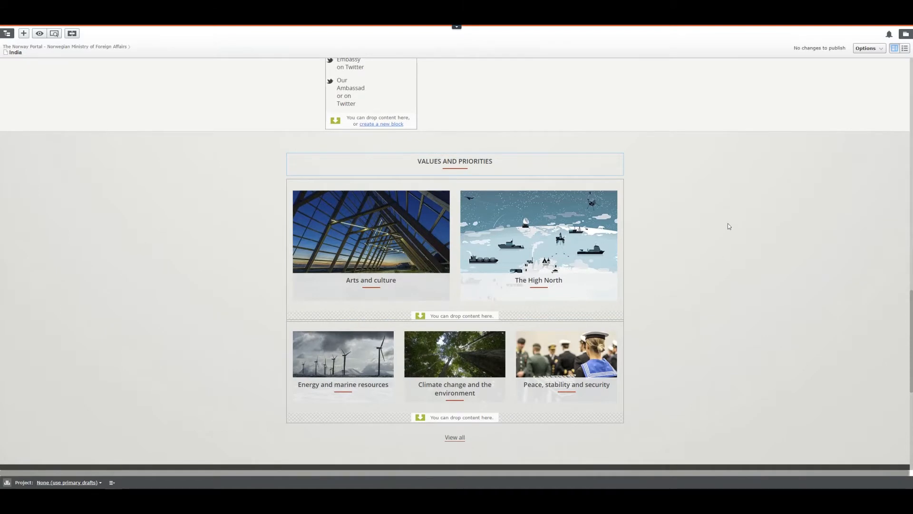
scroll(728, 223, down, 2)
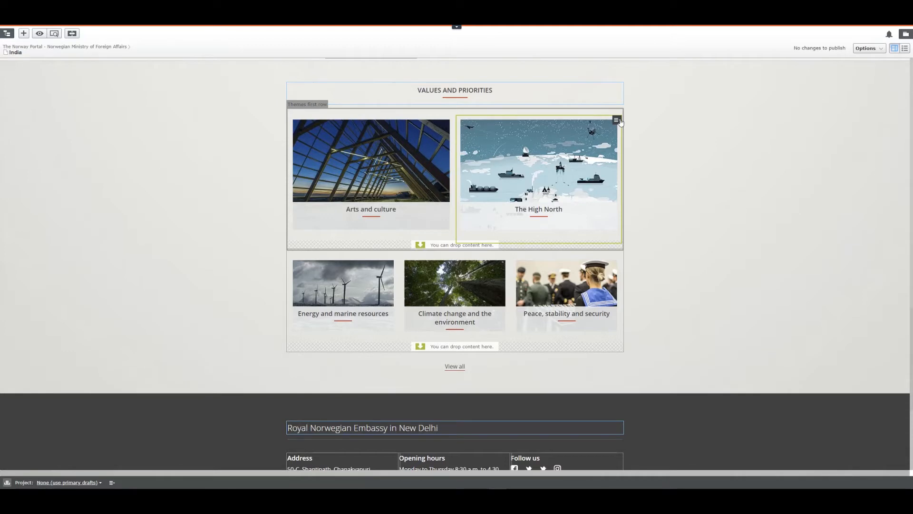
click(617, 121)
click(637, 182)
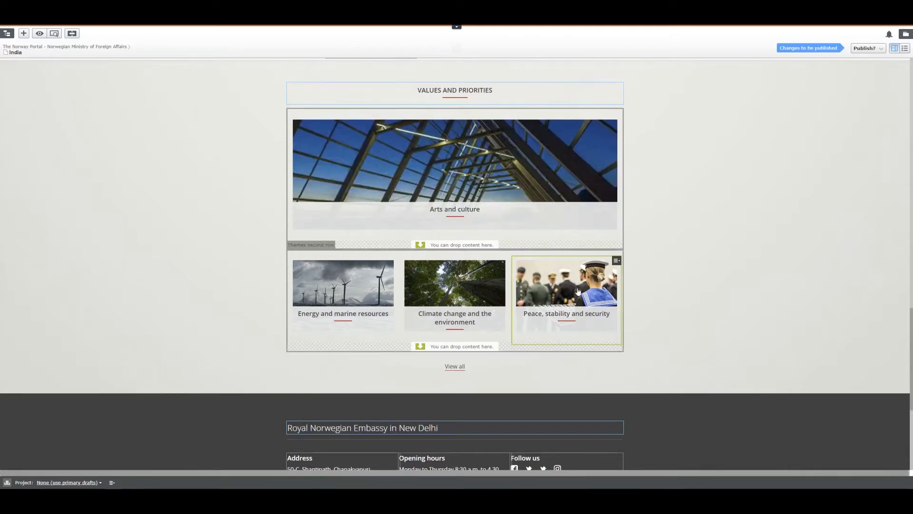
drag(559, 318, 590, 200)
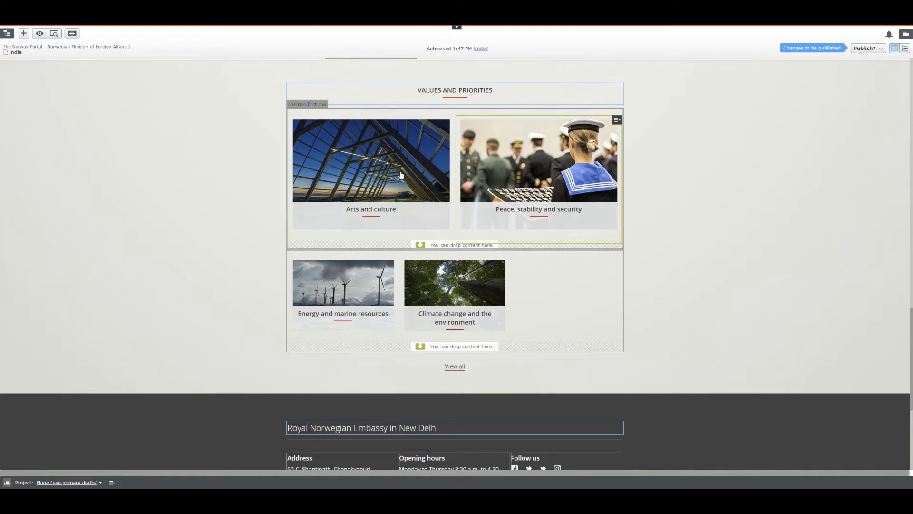
- Add Energy and marine resources to the second themes row, and Climate change and Development policy to the first row, from India's Values and priorities pages
click(7, 35)
click(24, 122)
click(30, 141)
drag(68, 154, 635, 267)
drag(53, 171, 520, 162)
drag(58, 182, 414, 305)
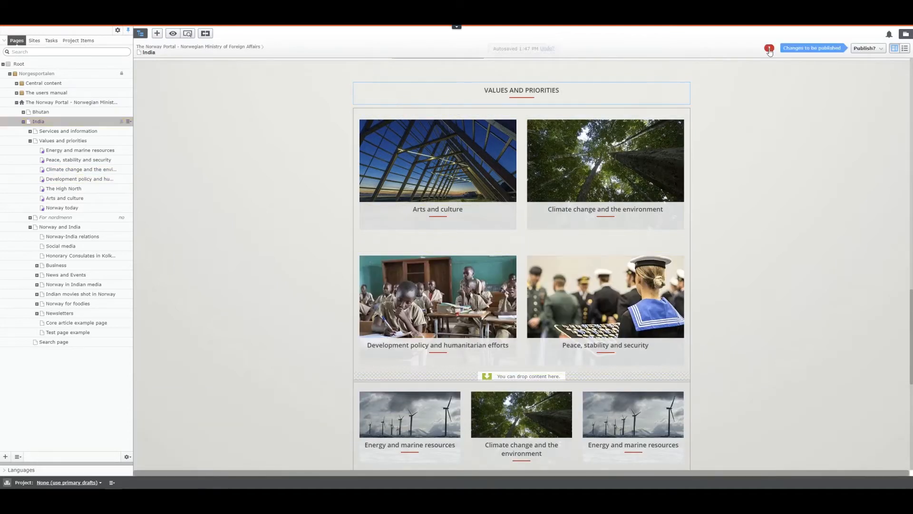
- Read the validation error for the page and remove Peace, stability and security from the first themes row
click(766, 48)
drag(701, 76, 791, 83)
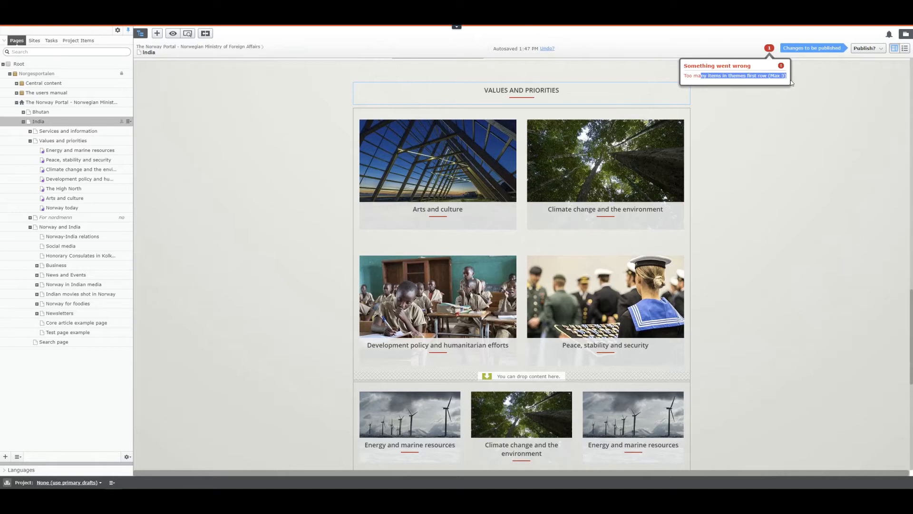
click(772, 195)
click(683, 256)
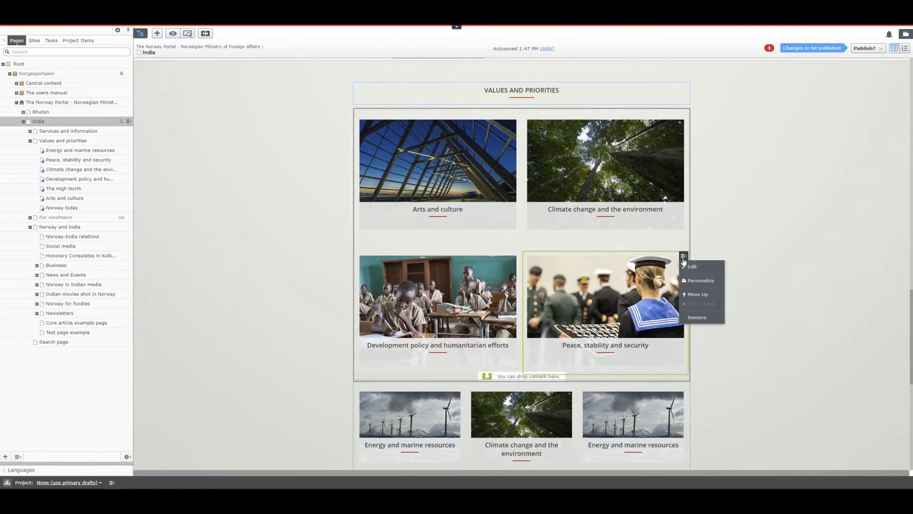
click(696, 317)
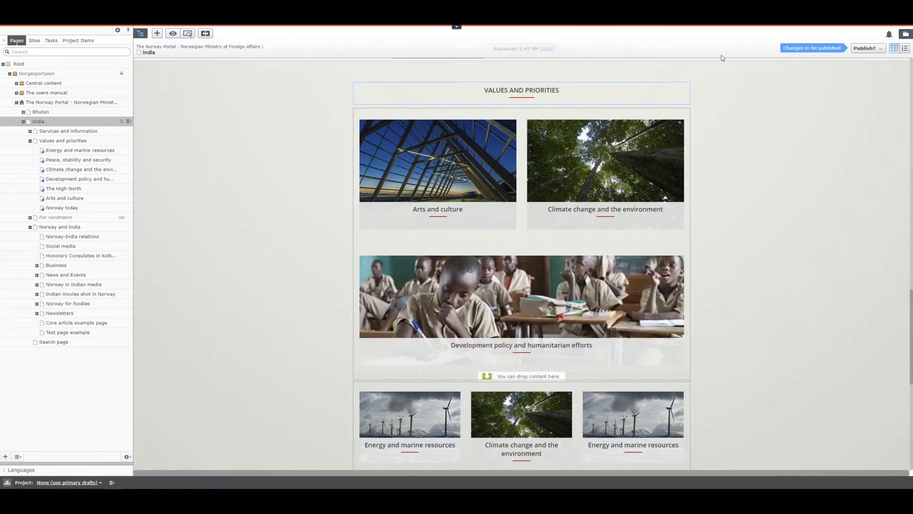
- Review the front page from the footer's contact information up to the header, and open and close the site menu
scroll(761, 248, down, 7)
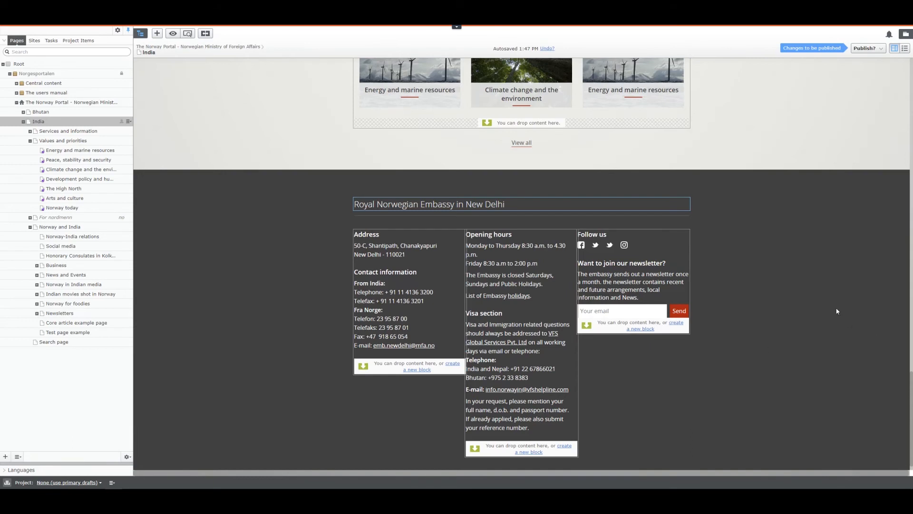
scroll(838, 311, up, 10)
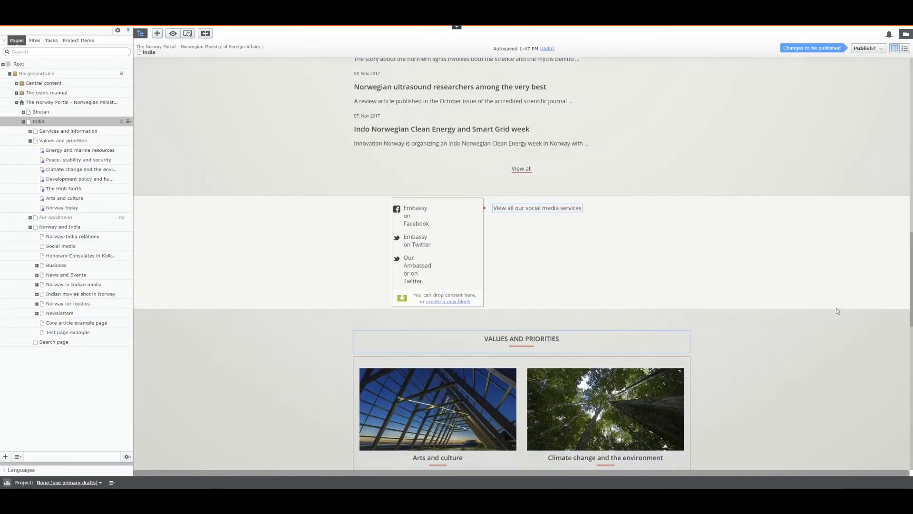
scroll(838, 311, up, 10)
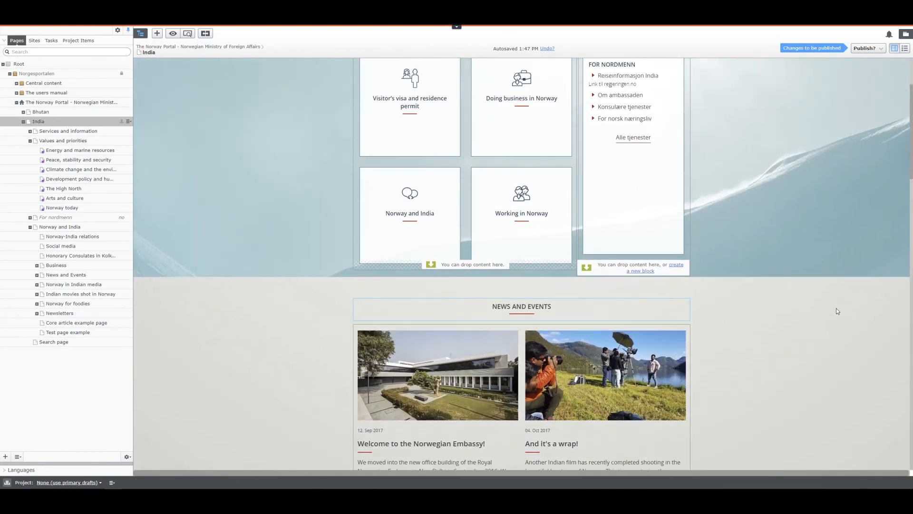
scroll(837, 311, up, 4)
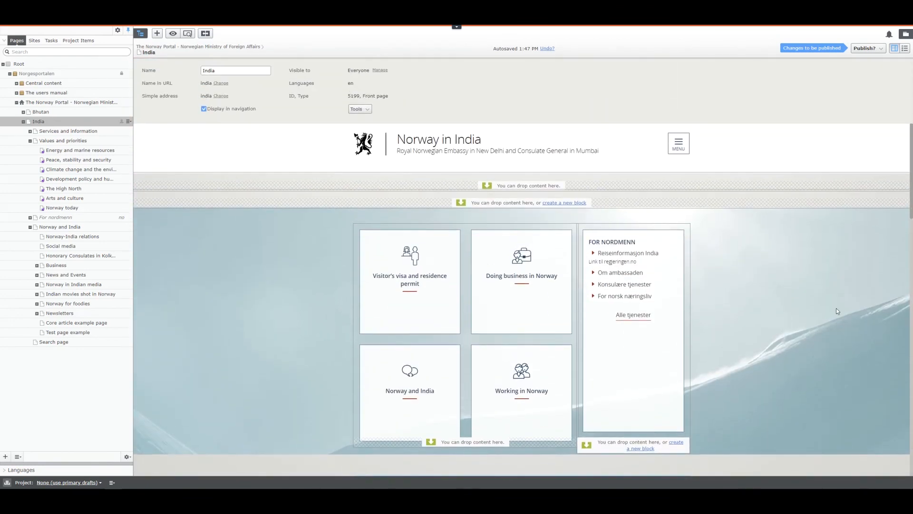
scroll(837, 311, down, 7)
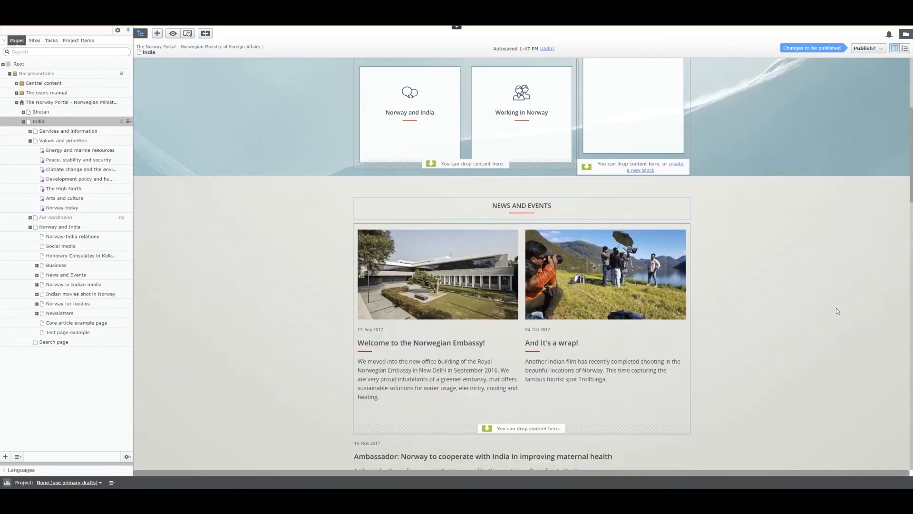
scroll(838, 311, down, 1)
scroll(837, 309, up, 5)
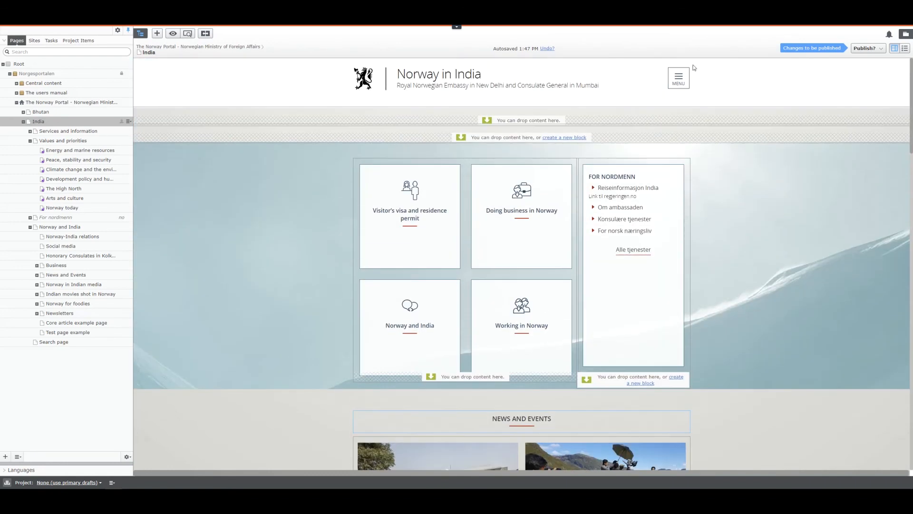
click(678, 78)
click(678, 79)
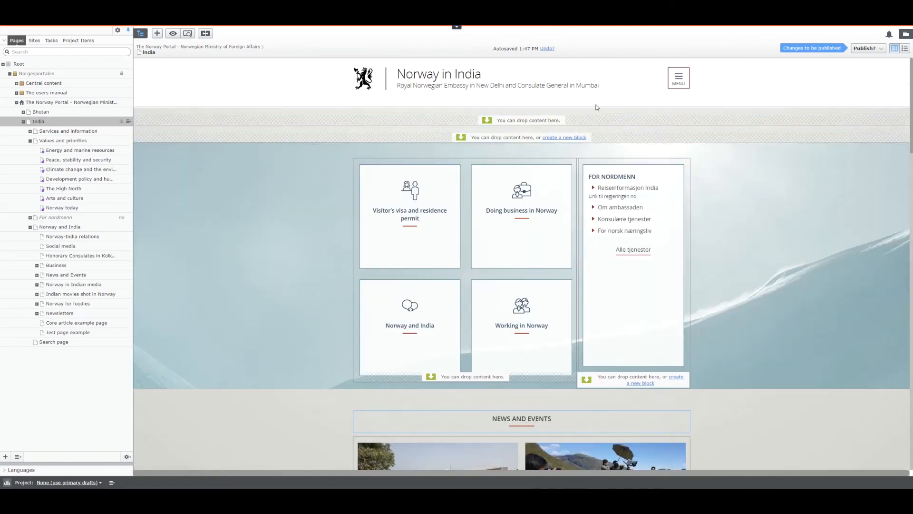